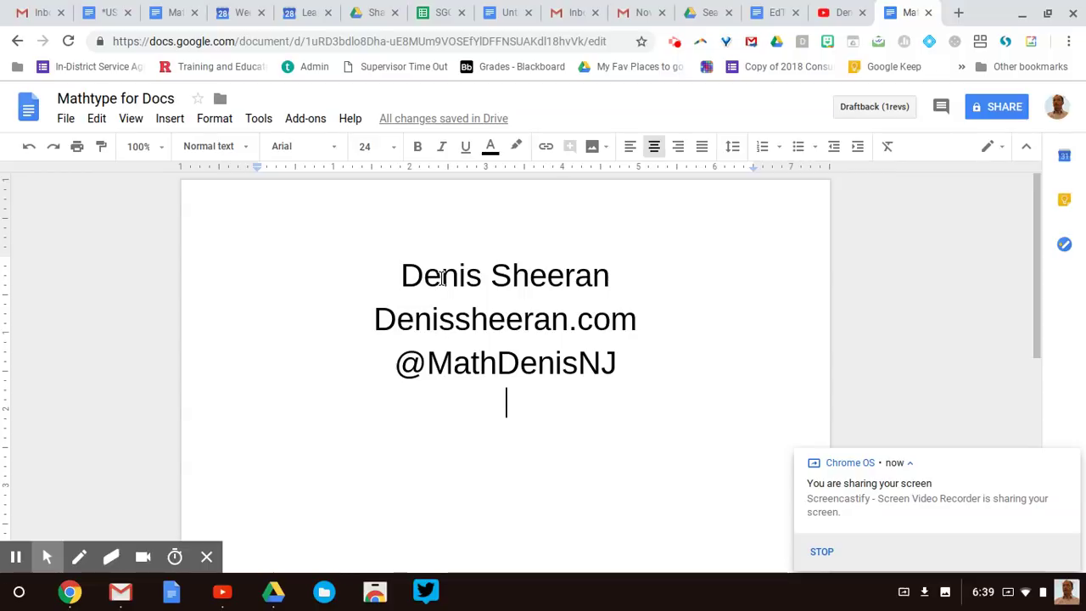
Search the Google Docs add-on store for 'math' and install the free MathType add-on.
click(306, 119)
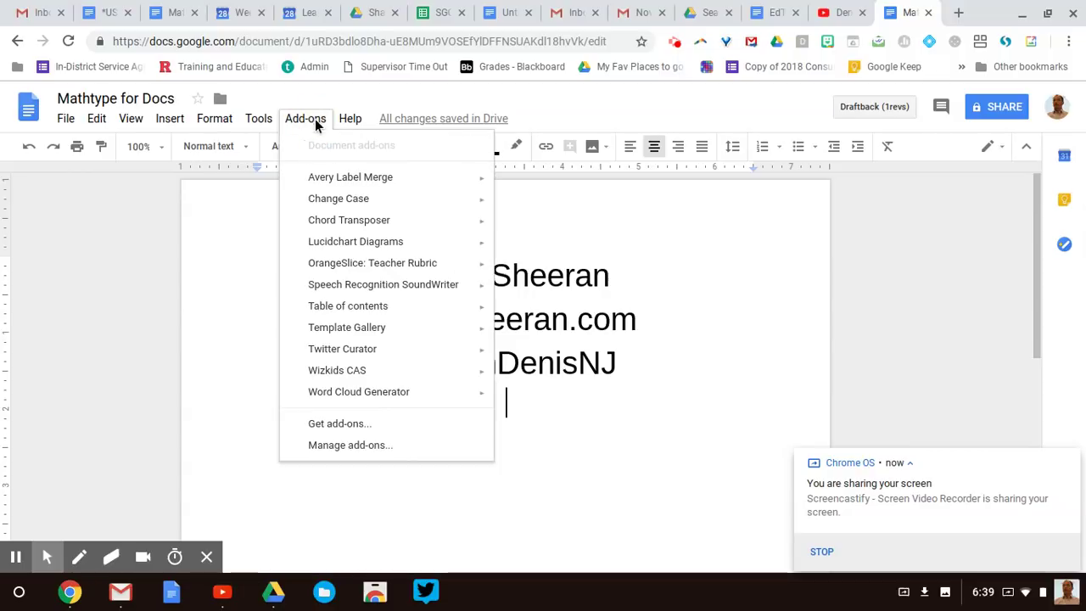
click(337, 423)
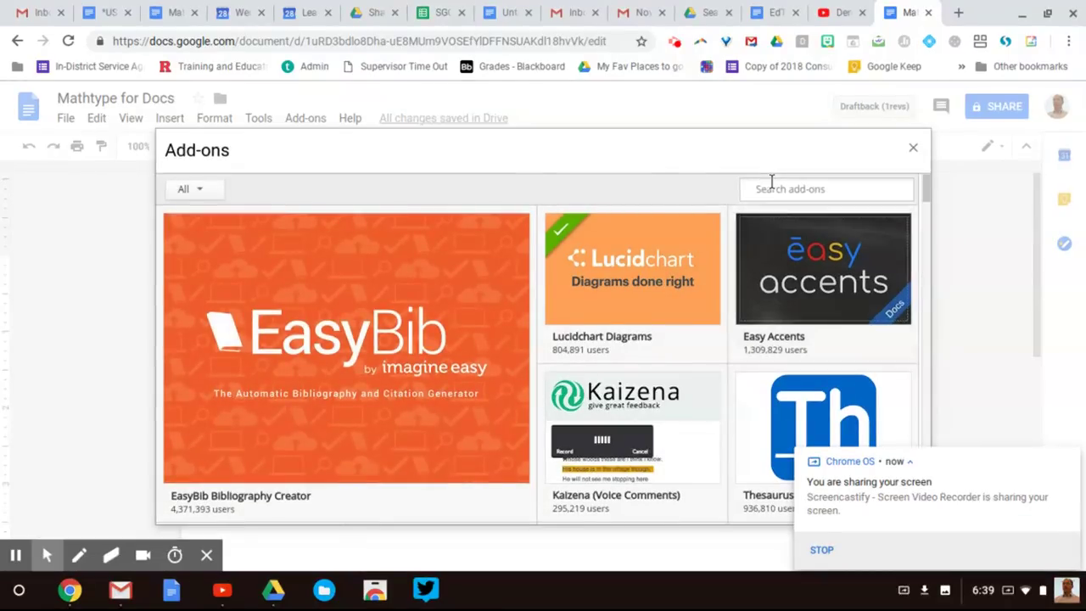
click(771, 188)
text(math)
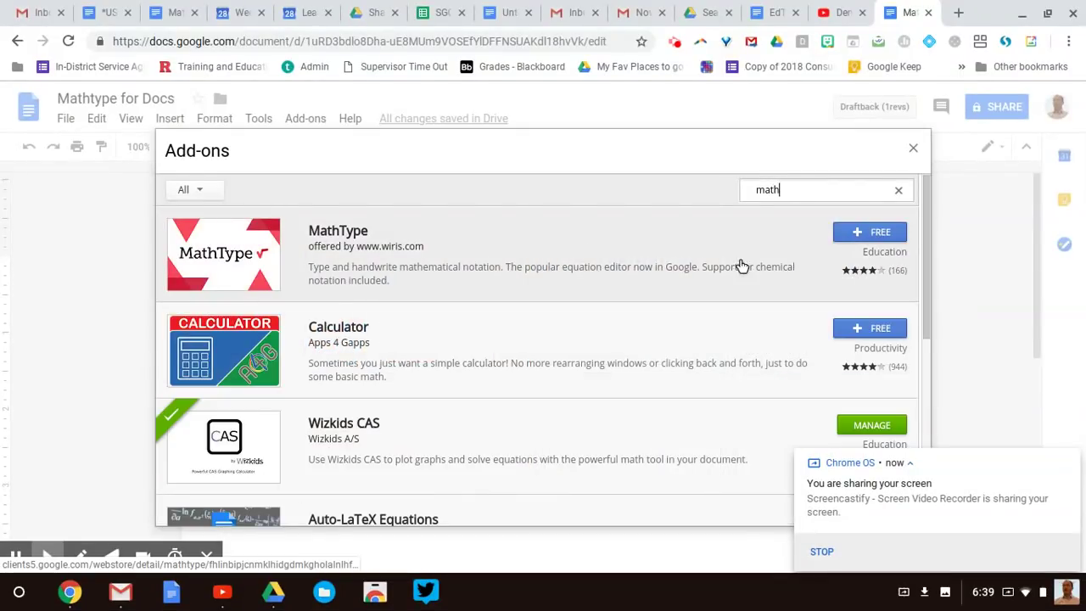
click(861, 234)
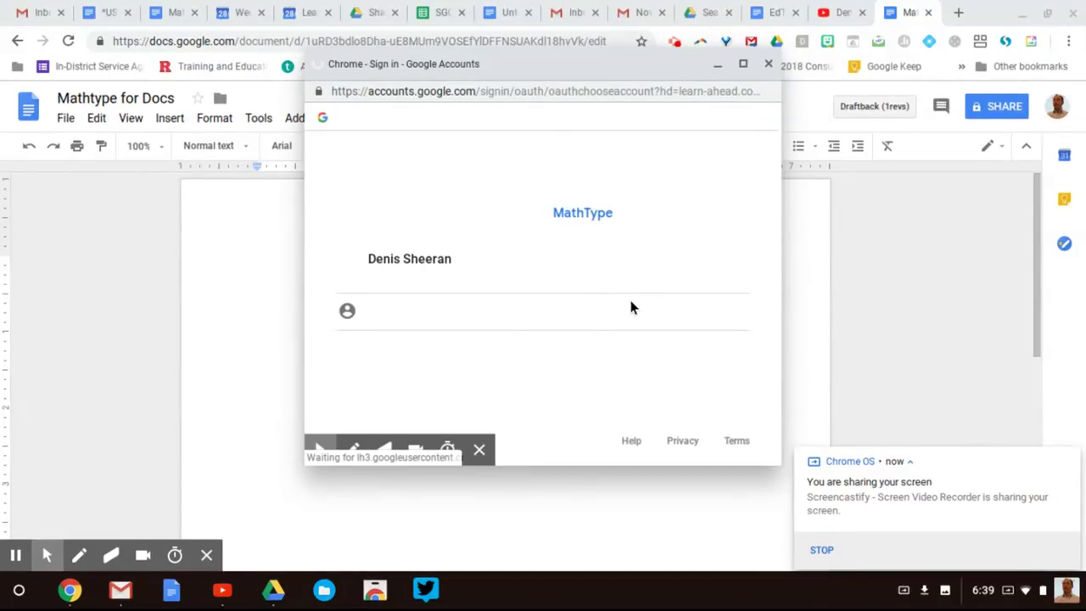
Sign in with the Google account and allow MathType access to finish installing it.
click(705, 436)
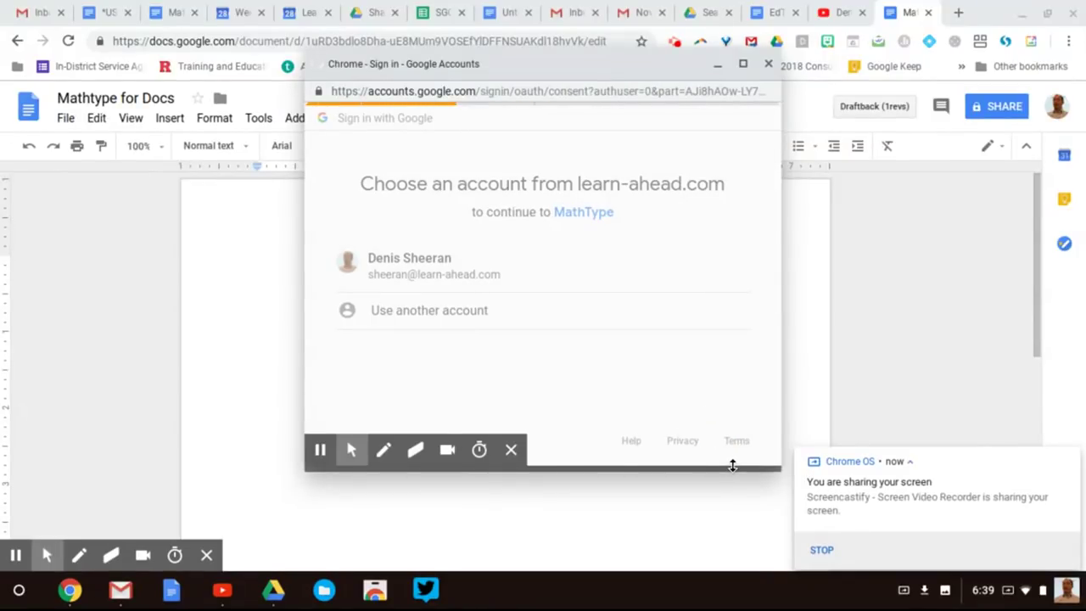
scroll(654, 362, down, 2)
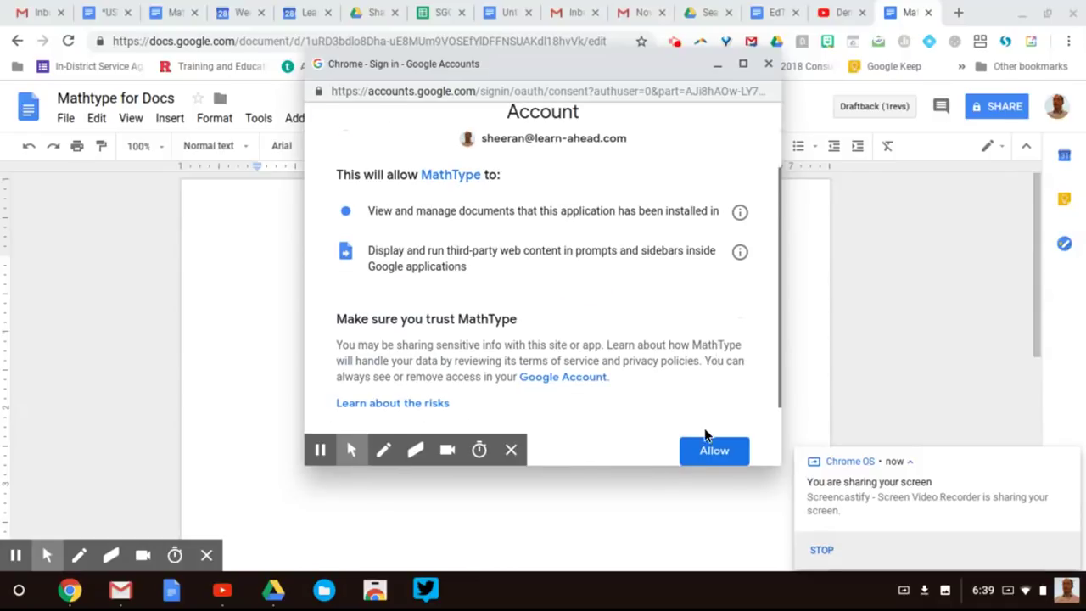
click(705, 452)
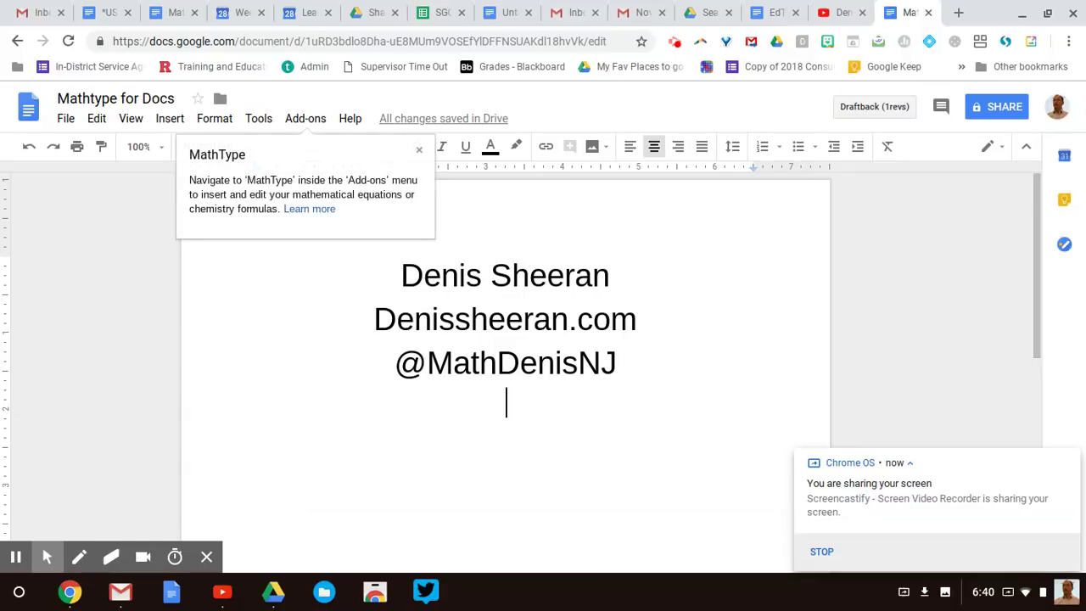
click(316, 118)
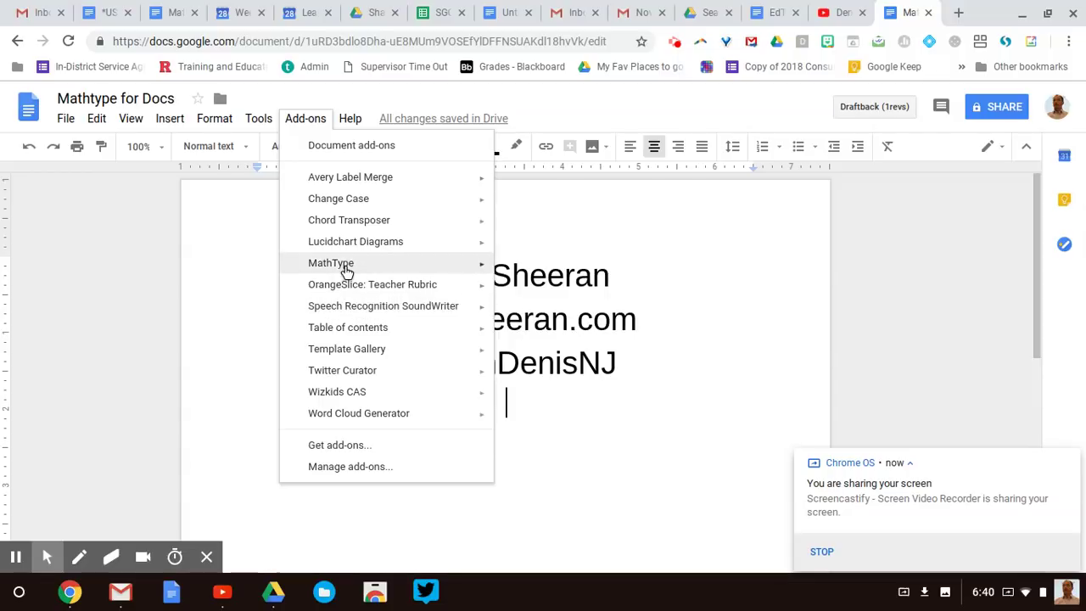
Launch the MathType equation editor, dismiss the notification, and enter 2x − y = in it.
click(560, 270)
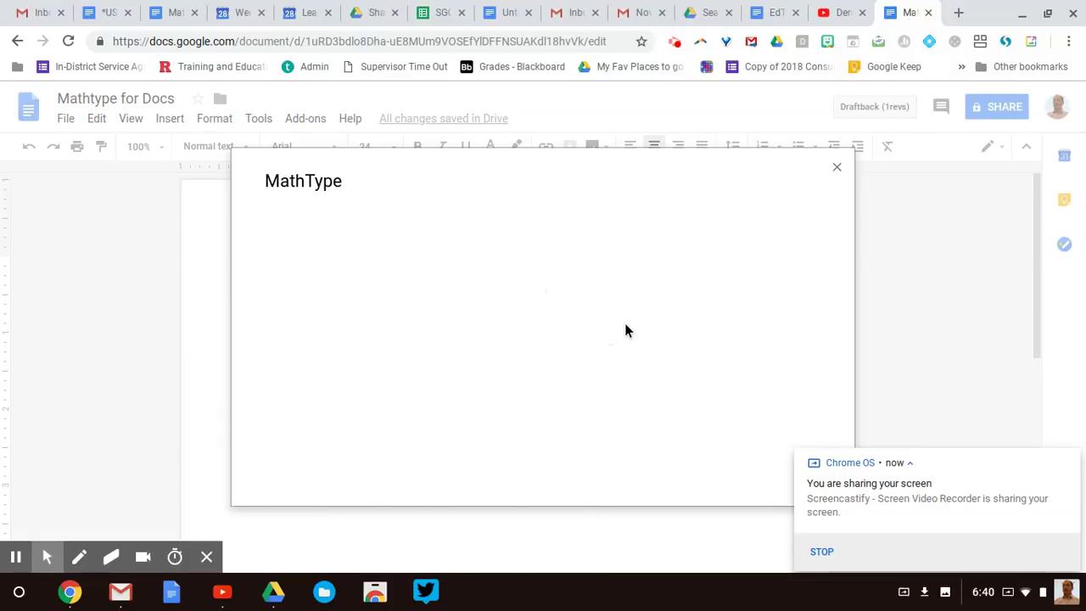
click(1067, 465)
text(2x − y)
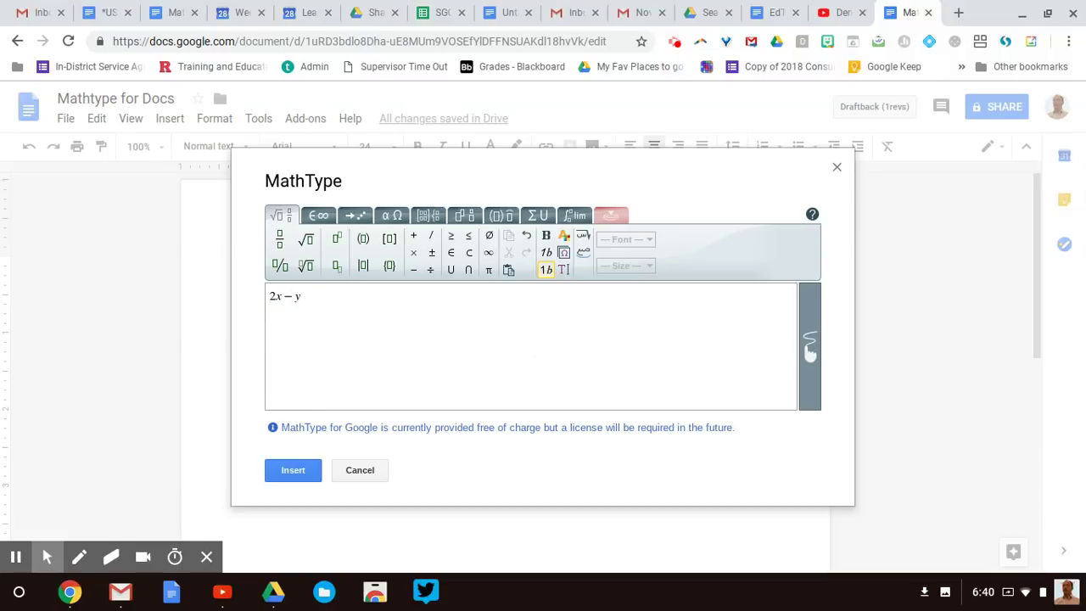
text(+4)
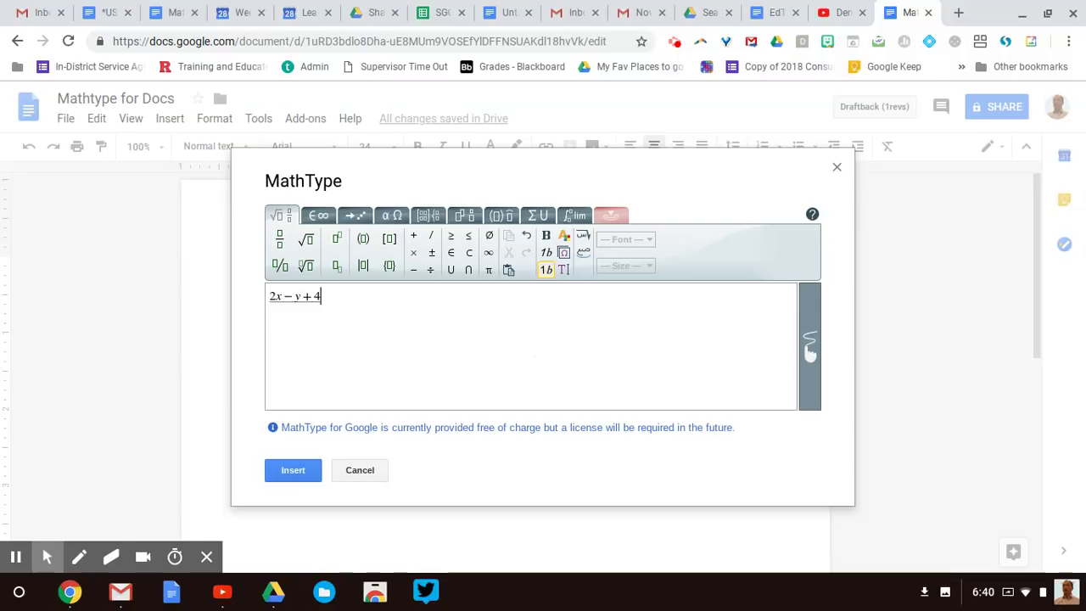
key(BackSpace)
text(=)
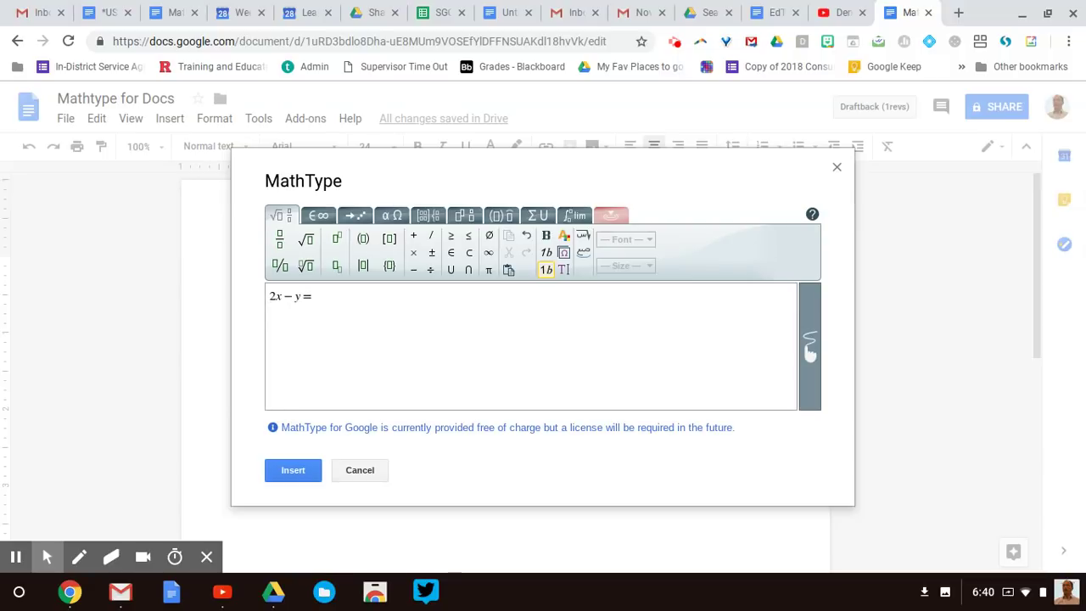
Try text style and colour options on 2x − y = 4, keeping math italic style.
double_click(303, 299)
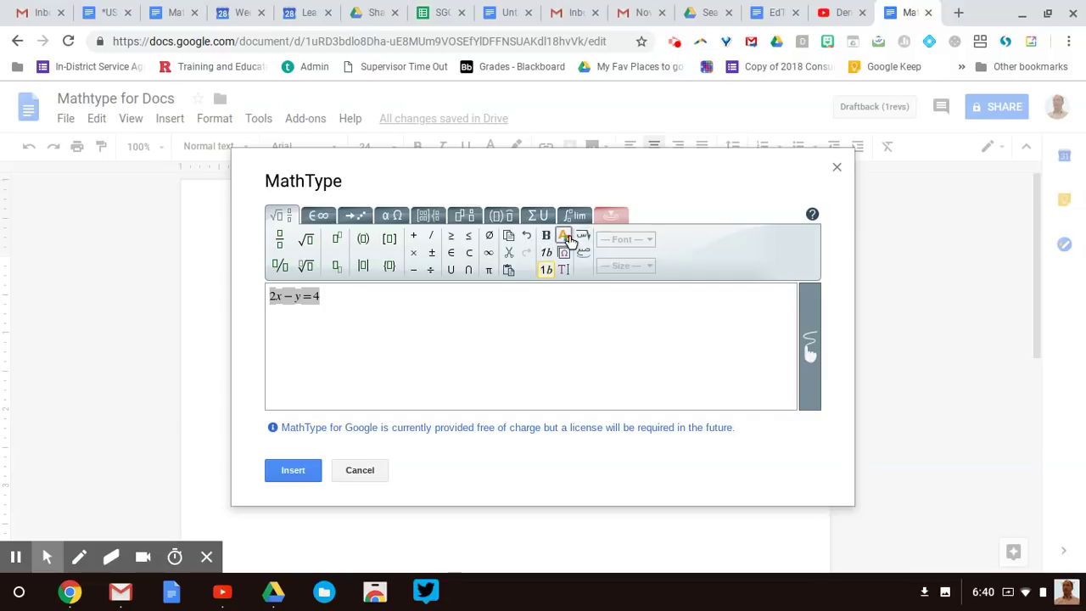
click(564, 268)
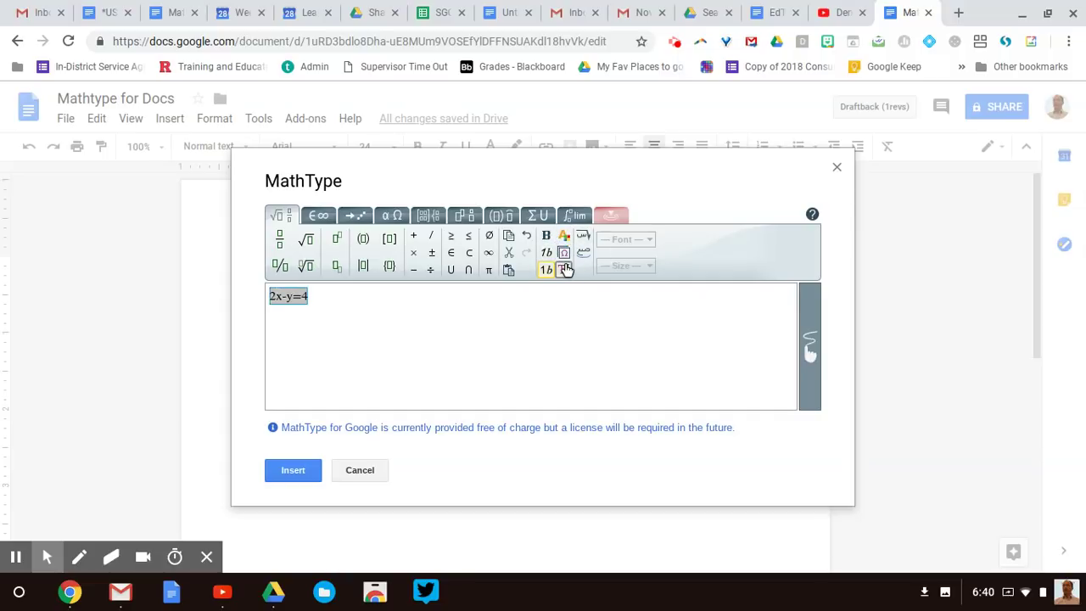
click(564, 268)
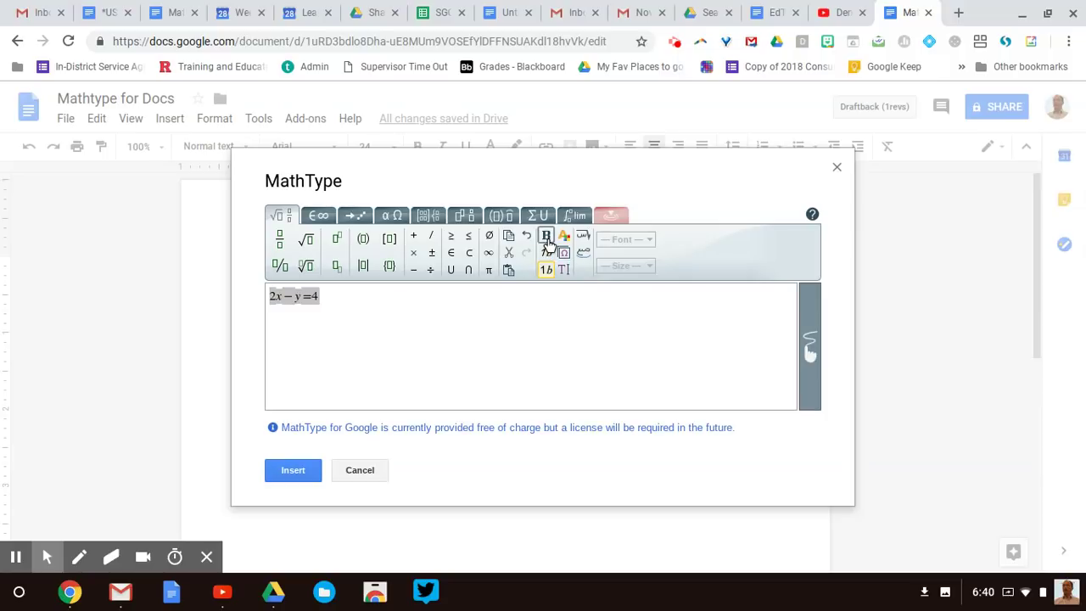
click(564, 236)
click(567, 237)
click(519, 310)
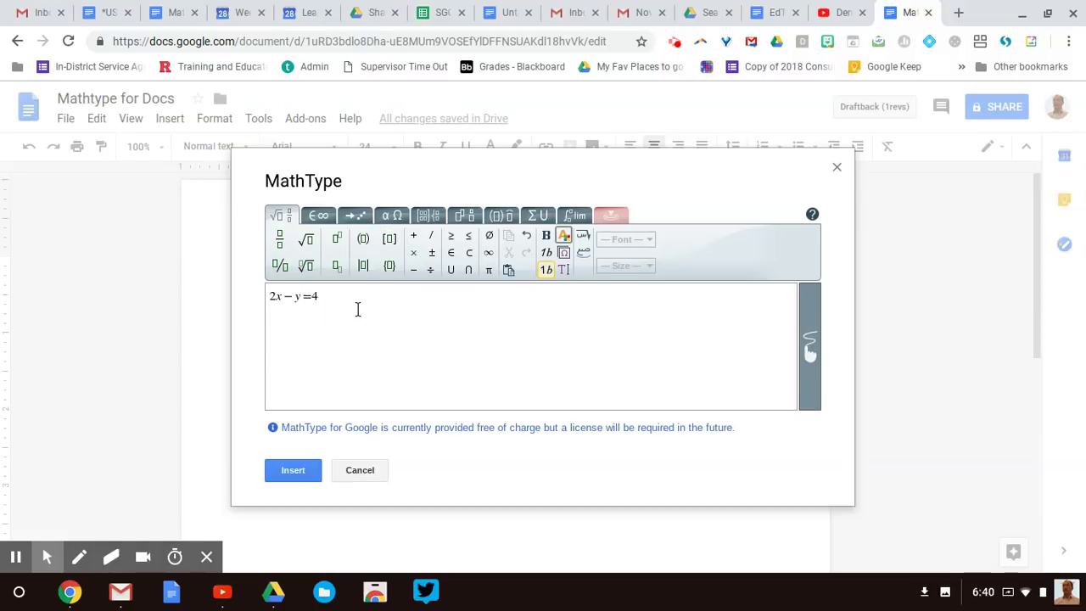
click(322, 294)
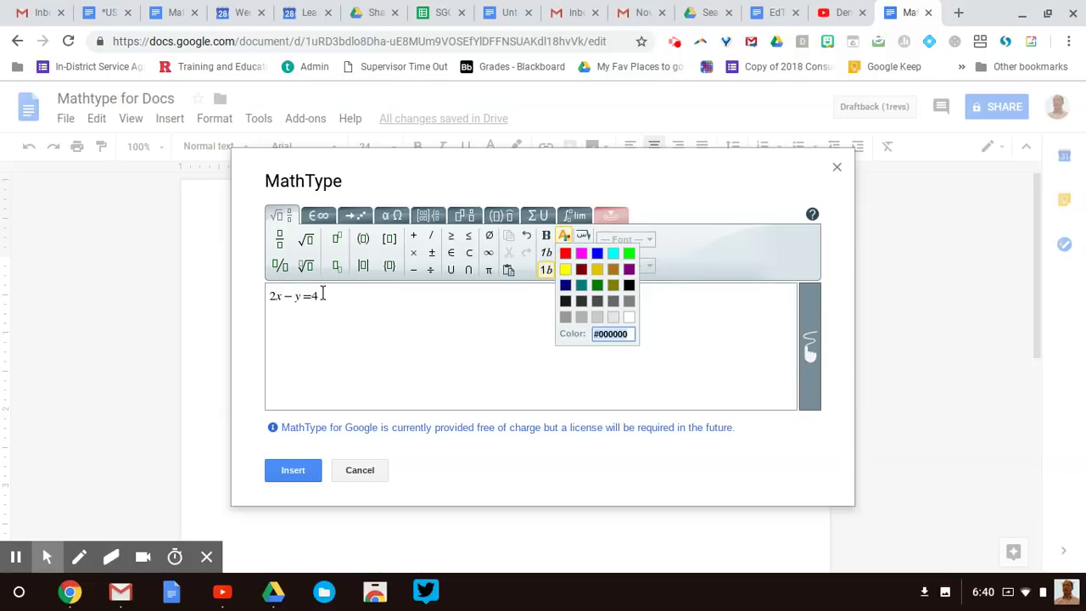
click(318, 216)
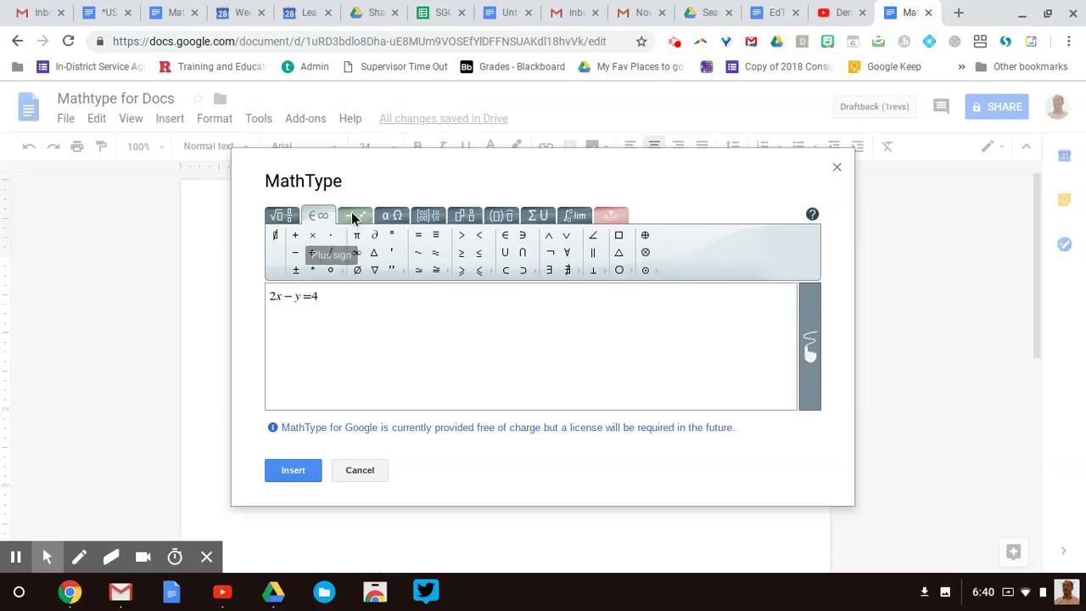
Append a fraction of √(x³) over 5 using the fraction and radical templates.
click(402, 215)
click(426, 214)
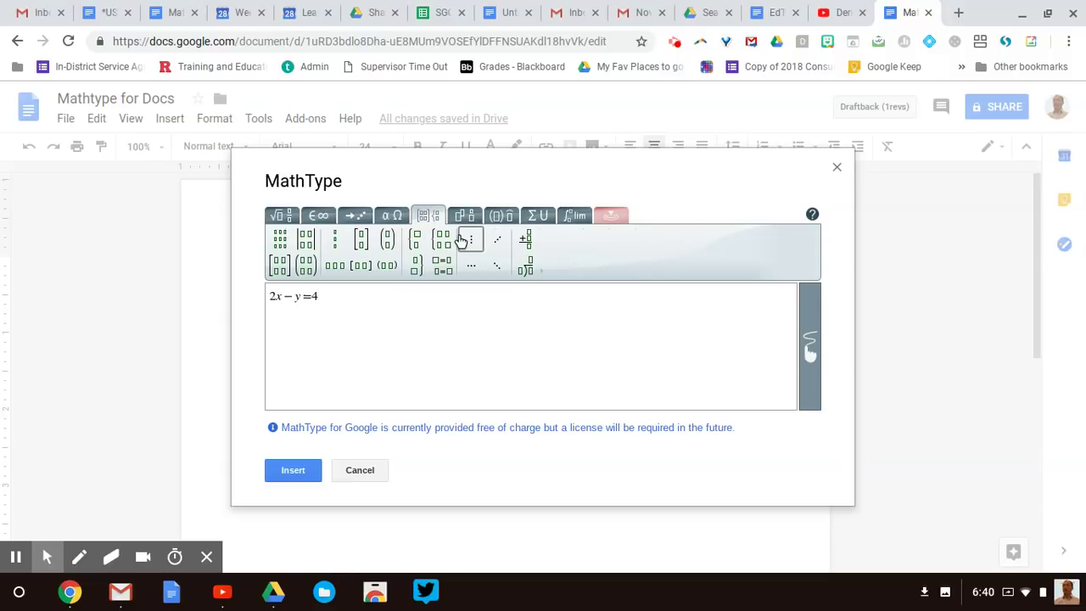
click(469, 217)
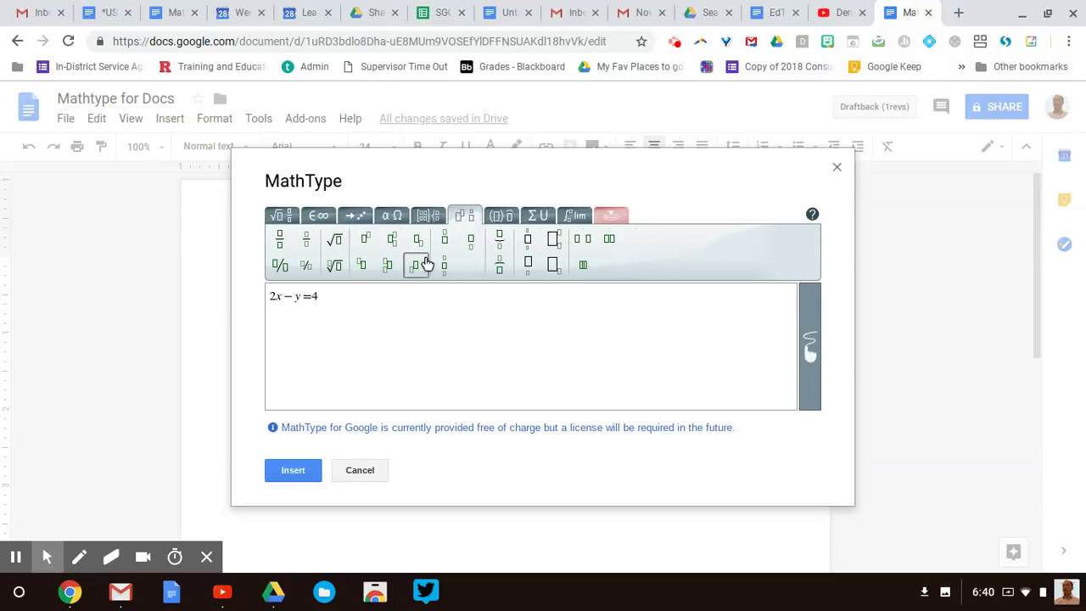
click(280, 239)
click(335, 240)
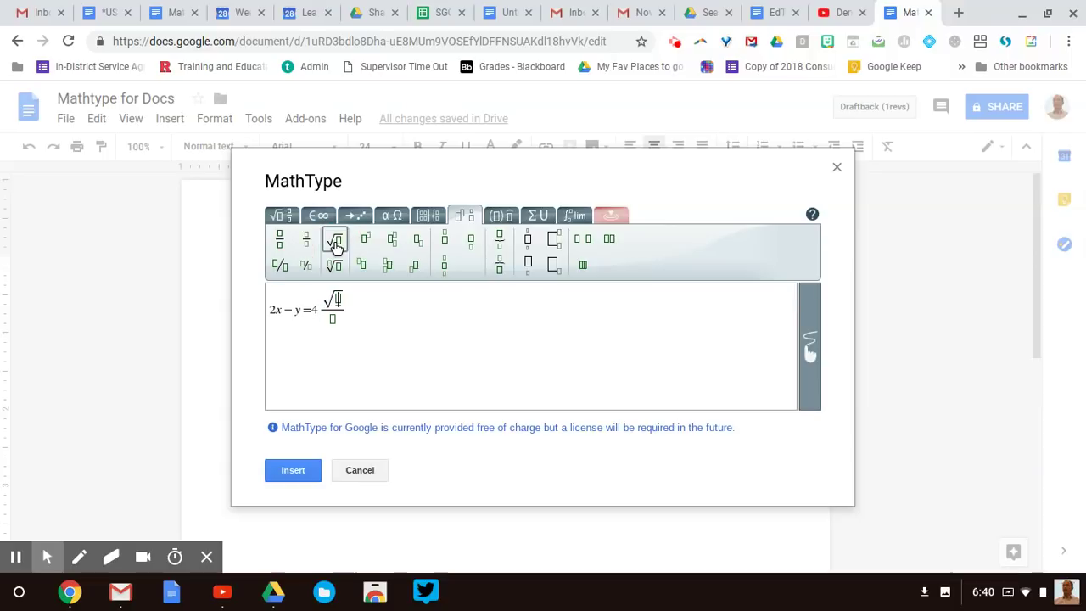
click(365, 238)
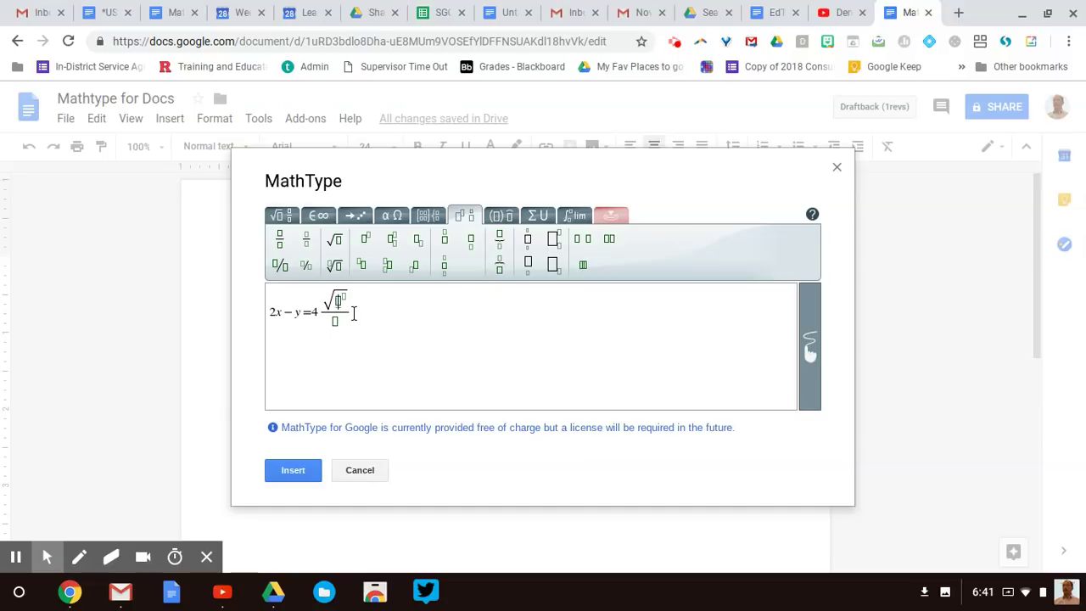
text(x³/5)
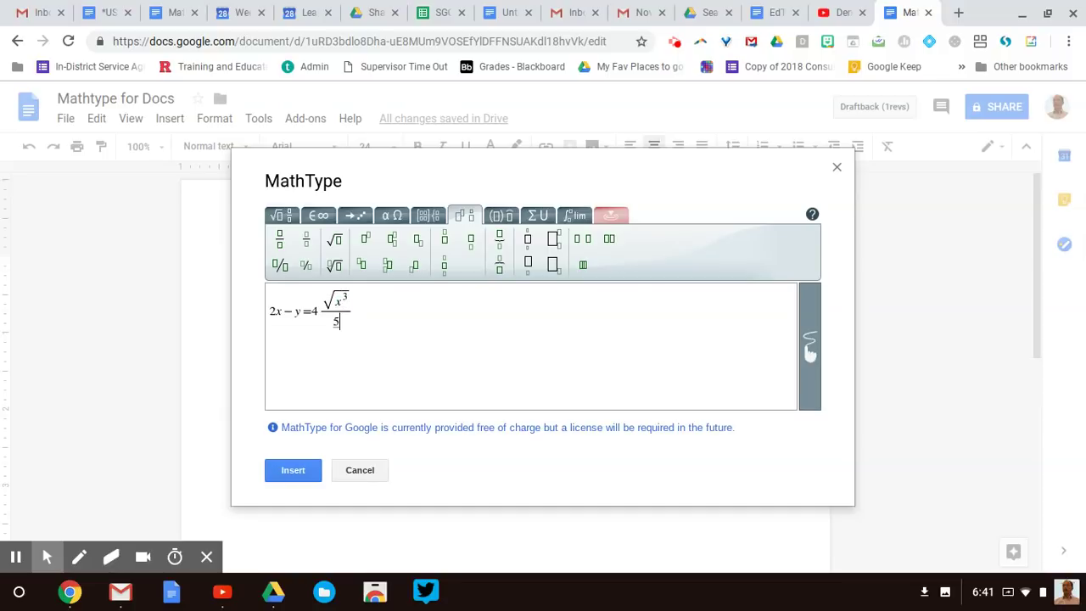
Insert the equation 2x − y = 4 √(x³)/5 below the header and select its image.
click(293, 469)
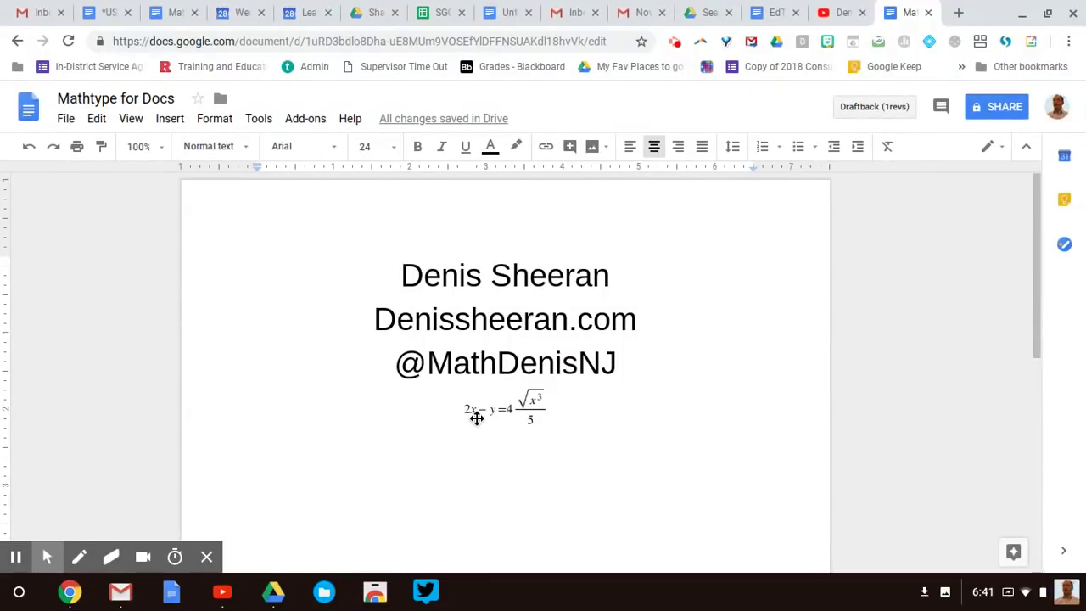
click(477, 418)
double_click(499, 413)
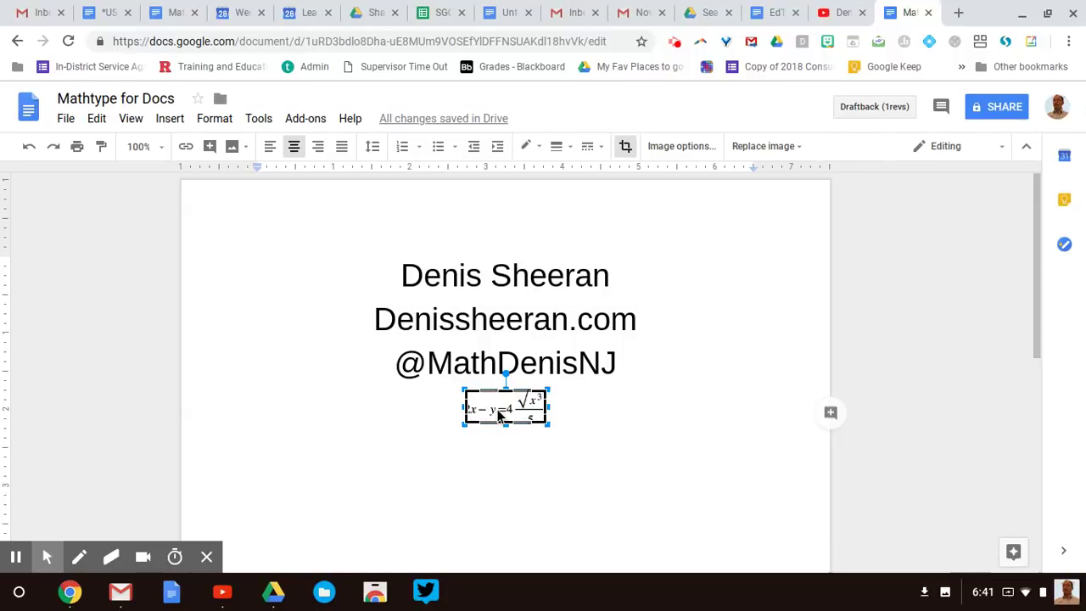
click(596, 407)
click(511, 407)
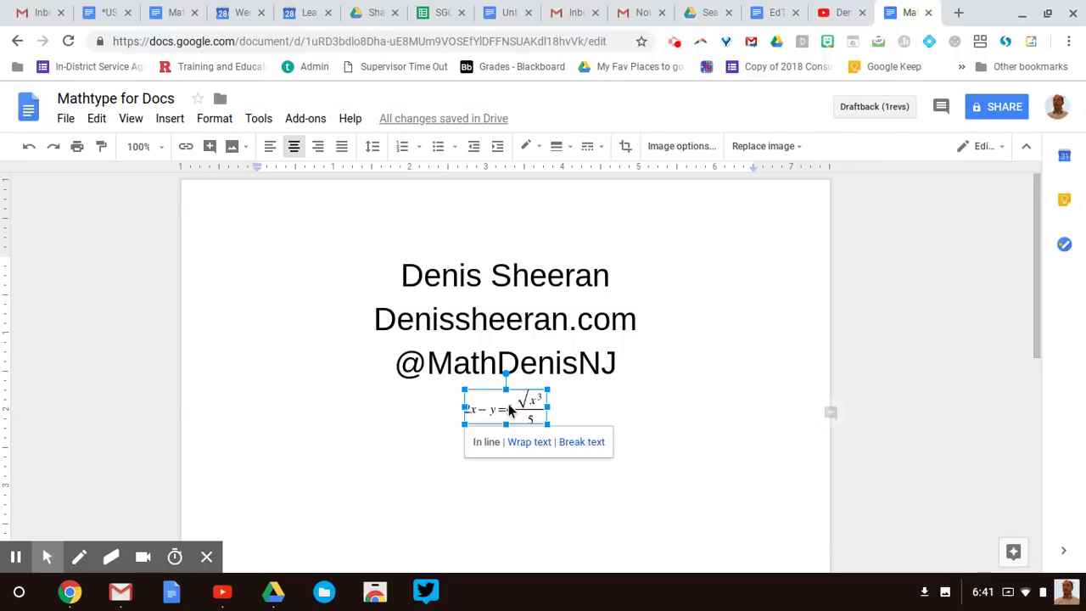
double_click(509, 410)
click(577, 407)
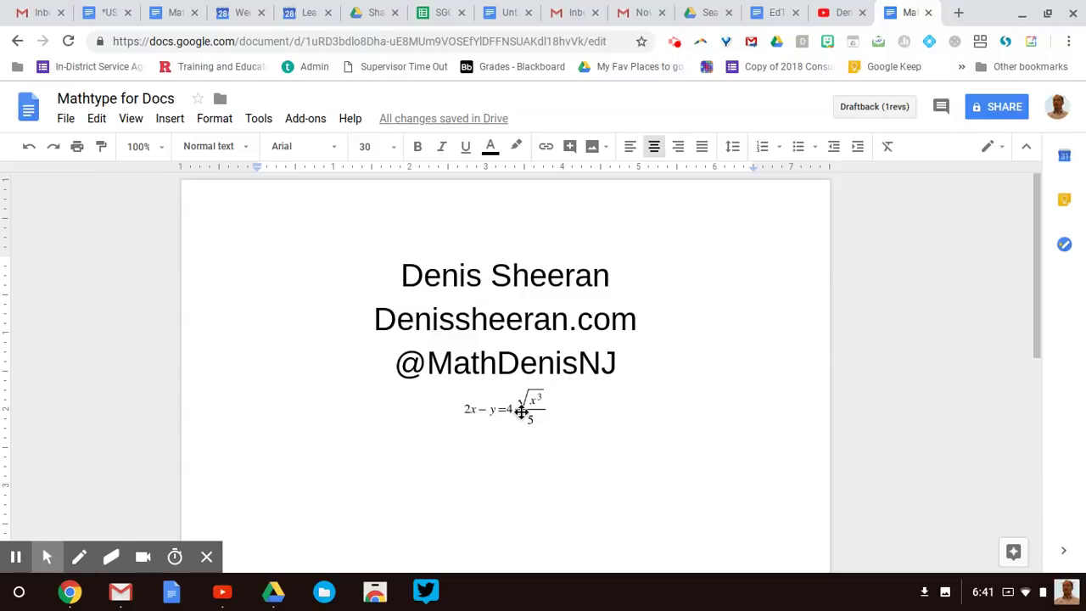
click(521, 411)
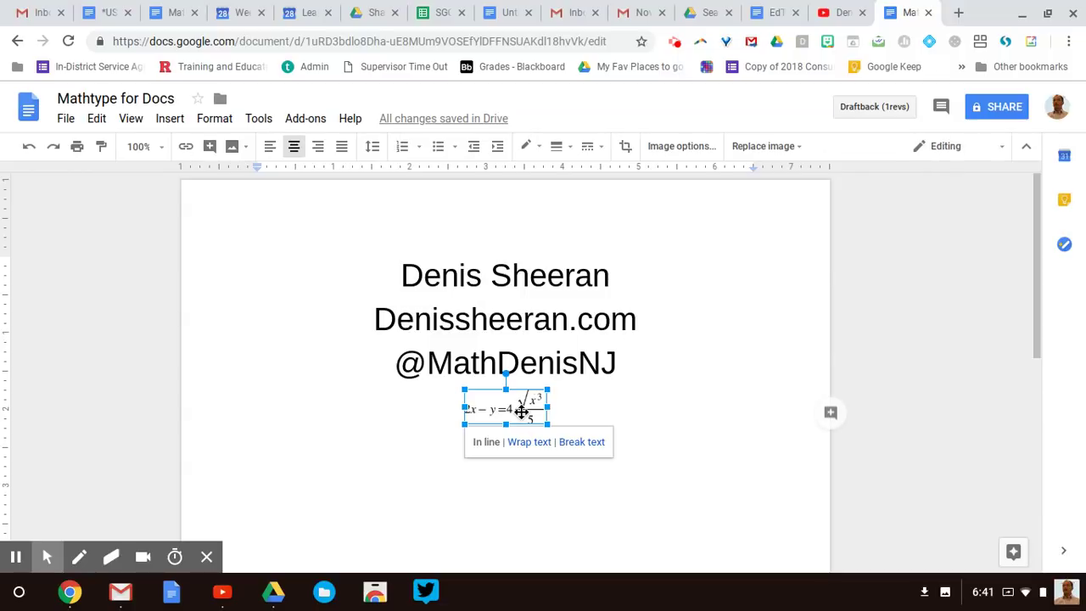
click(323, 120)
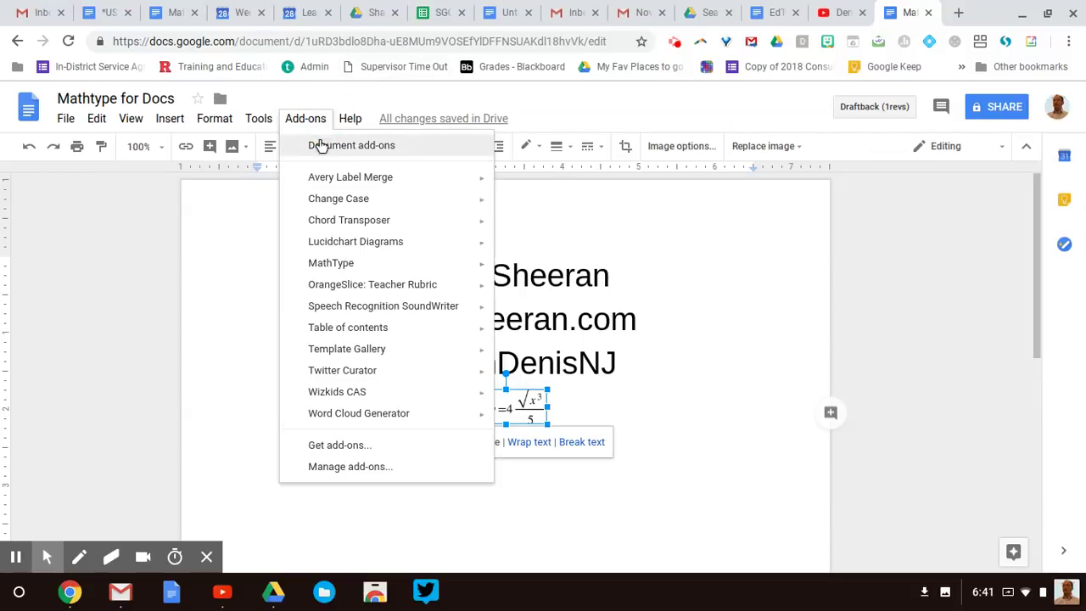
mouse_move(331, 263)
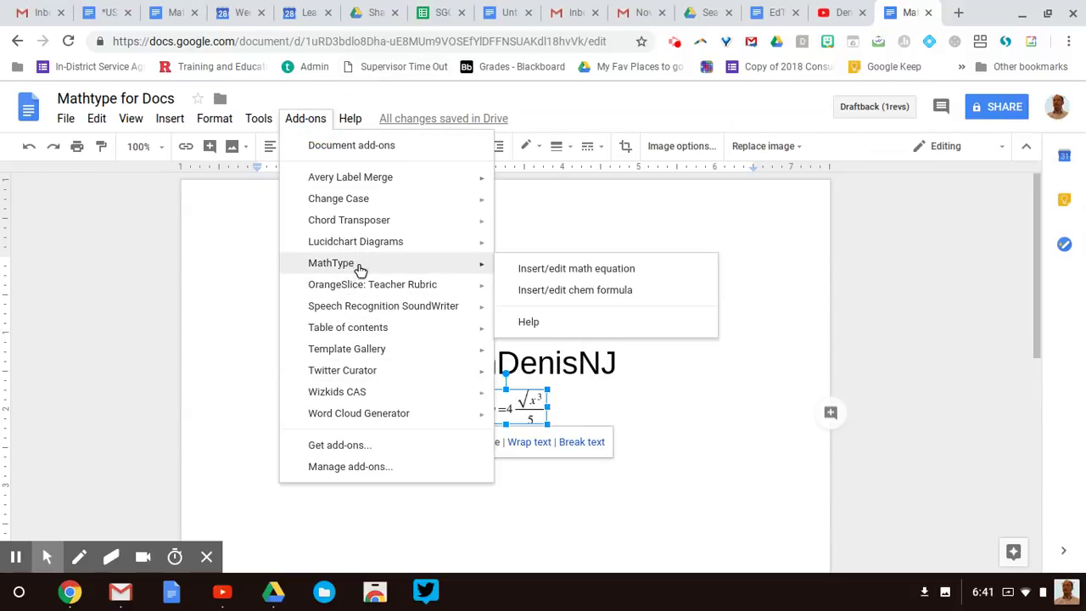
Reopen the equation in MathType, delete the √(x³)/5 fraction, and update it to 2x − y = 4.
click(561, 270)
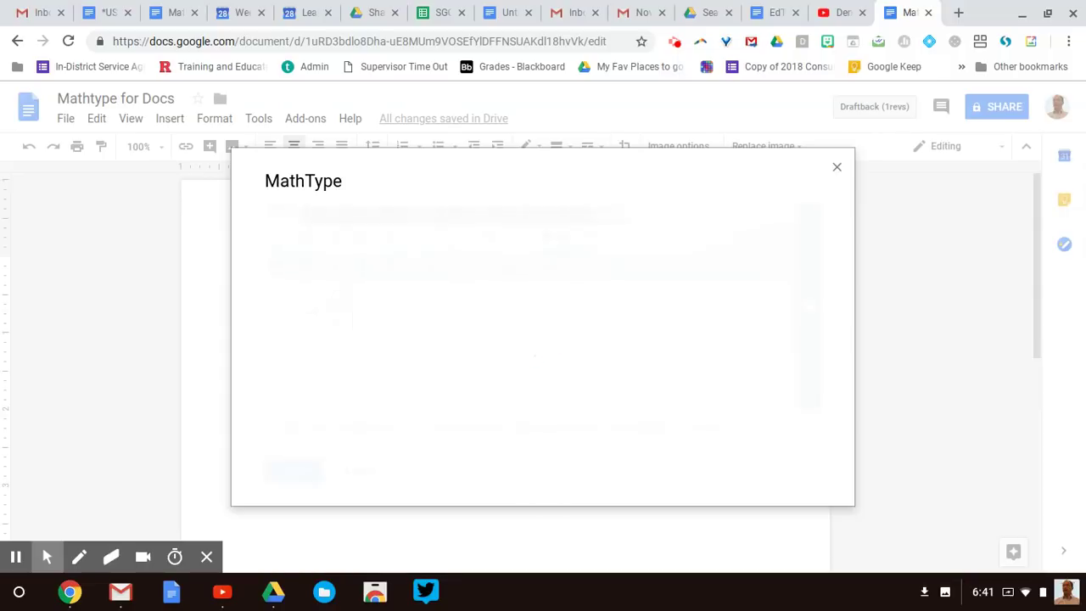
click(370, 315)
key(BackSpace)
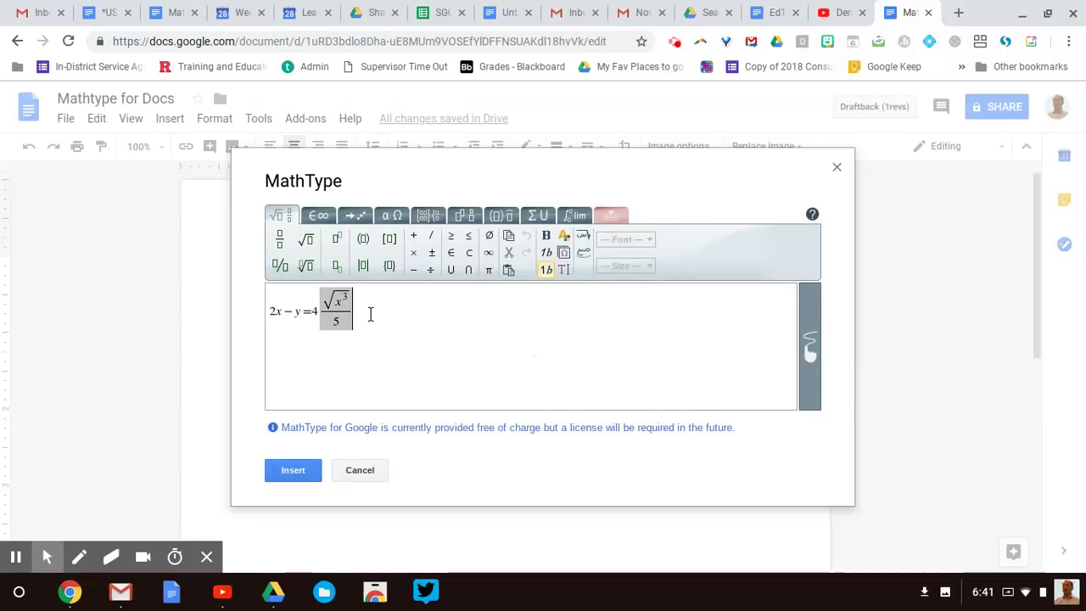
key(BackSpace)
click(299, 464)
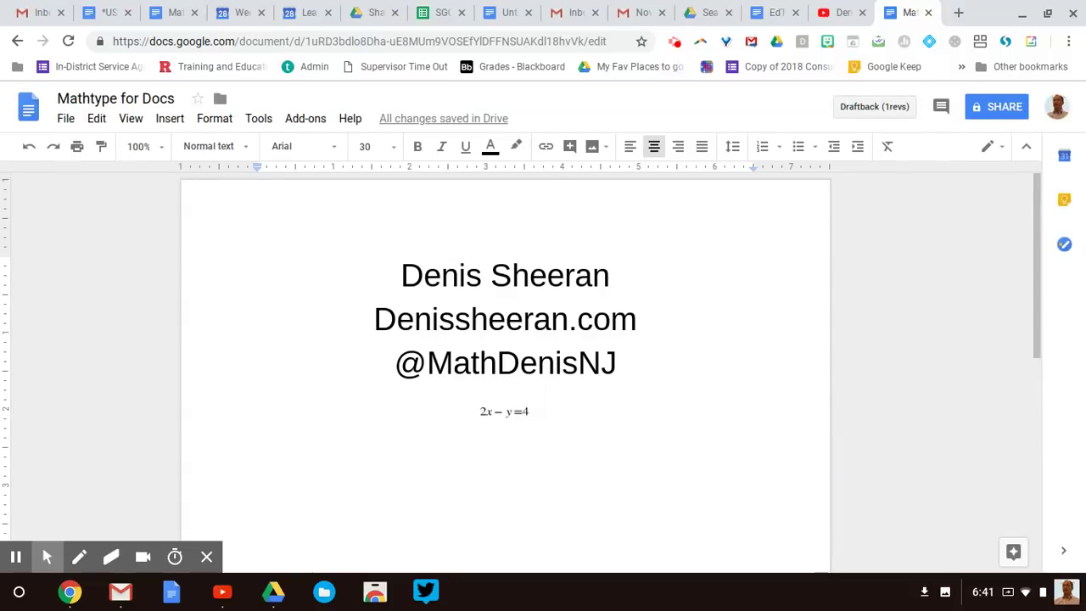
Select the 2x − y = 4 image and drag its corner to about header-text size.
click(504, 410)
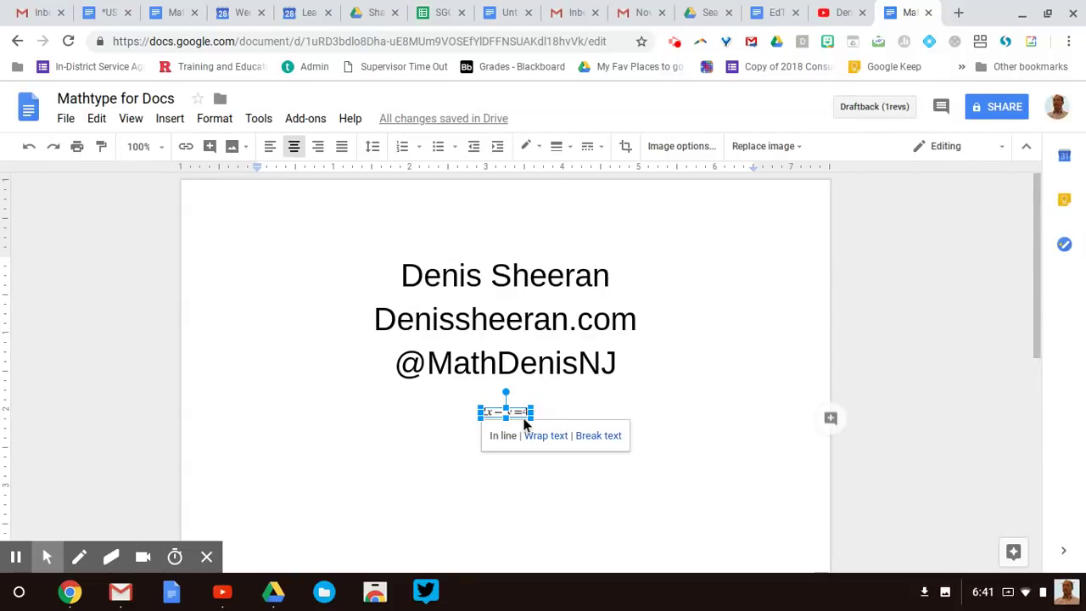
mouse_move(530, 415)
mouse_down()
mouse_move(572, 456)
mouse_move(617, 466)
mouse_up()
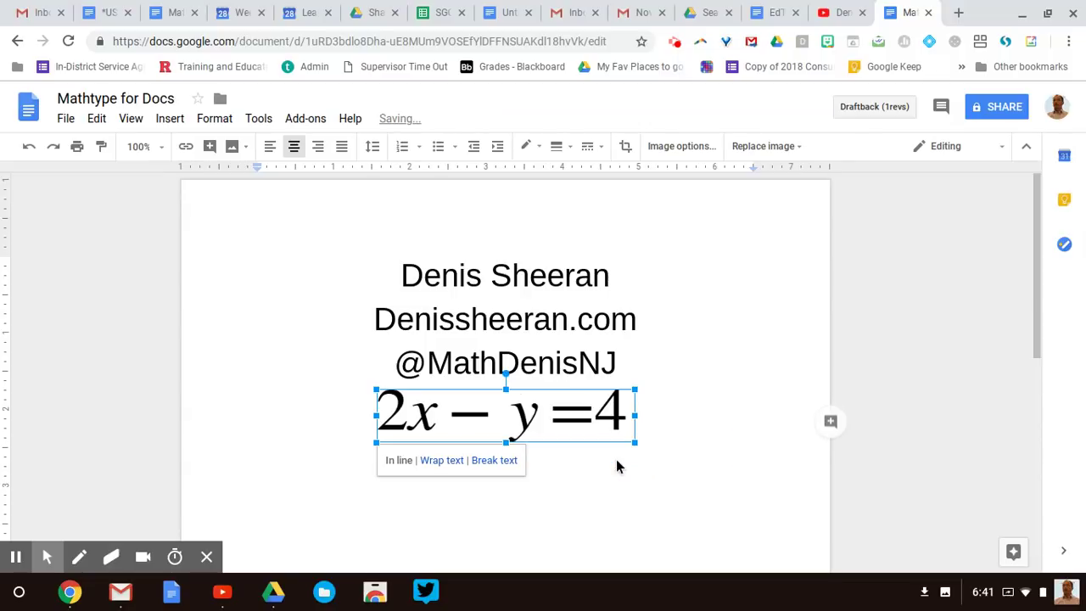